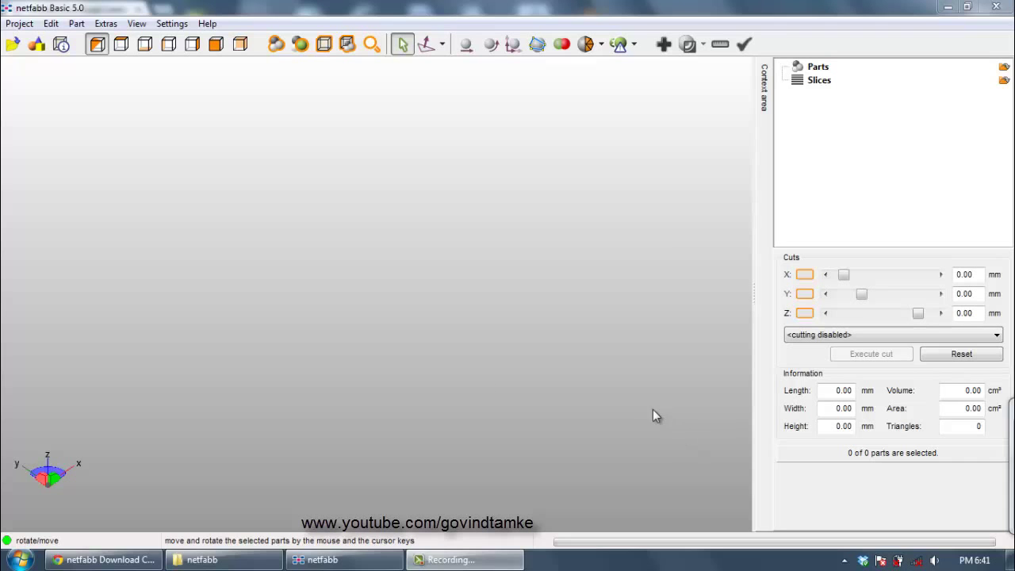
- Switch to Chrome, open the netfabb Basic download page from the netfabb homepage, and choose the Windows XP/7/8 version
click(111, 560)
scroll(417, 325, up, 1)
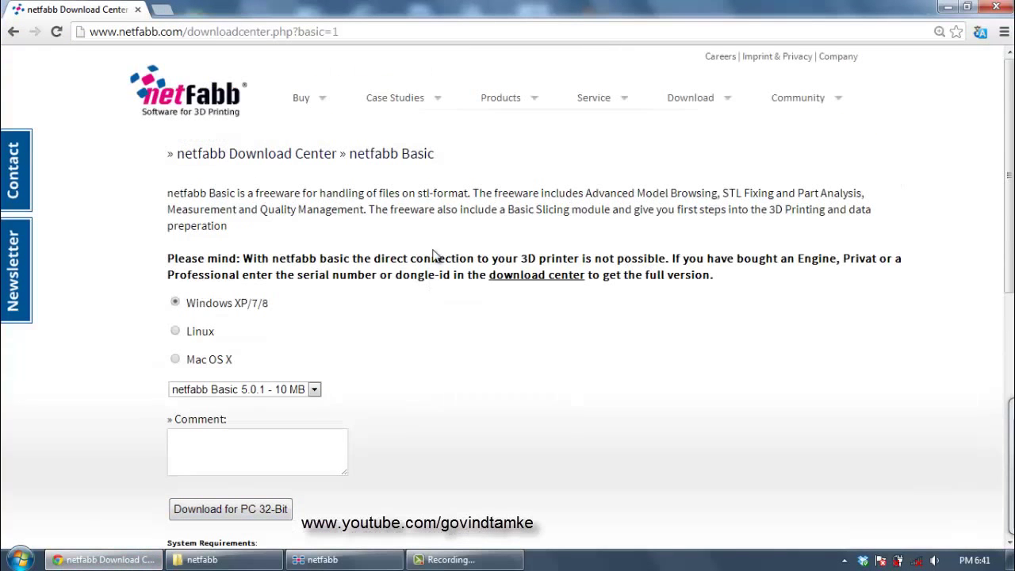
click(214, 95)
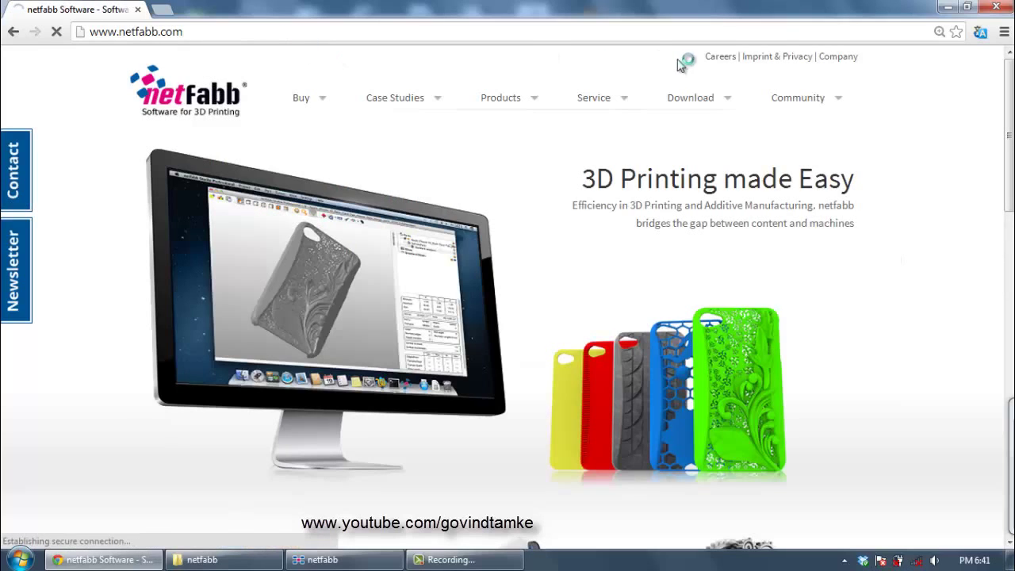
mouse_move(703, 99)
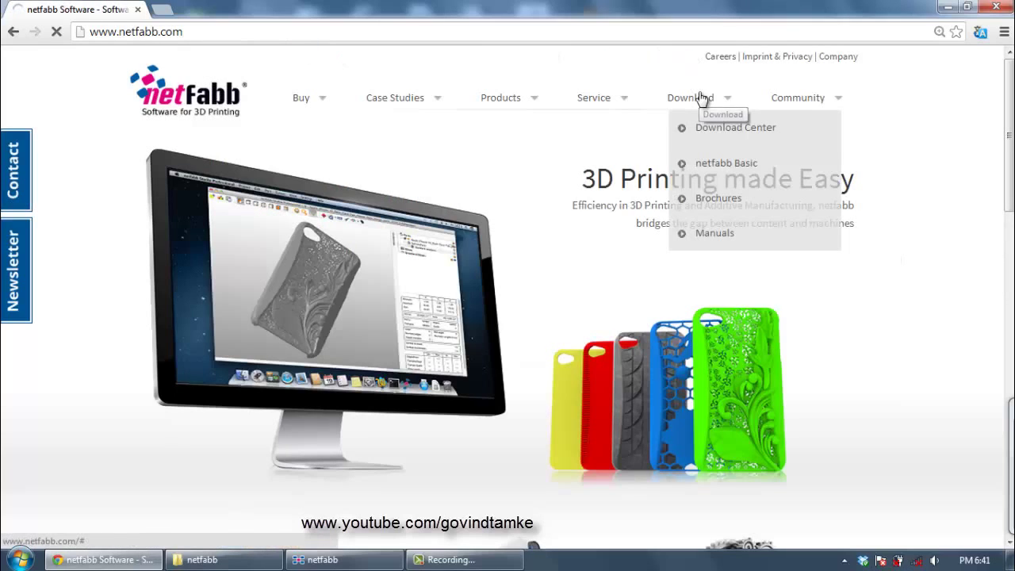
click(743, 172)
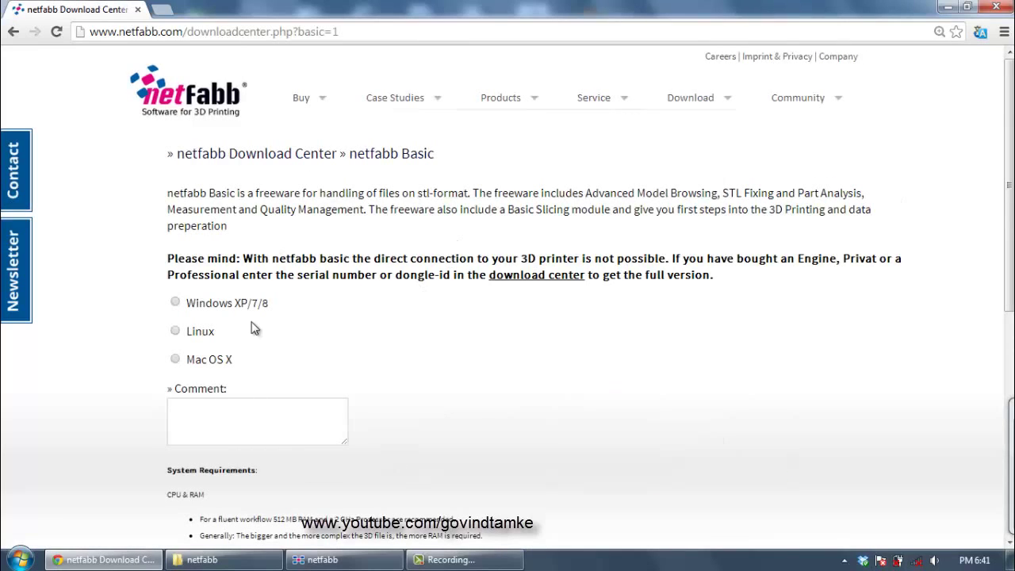
scroll(239, 306, down, 3)
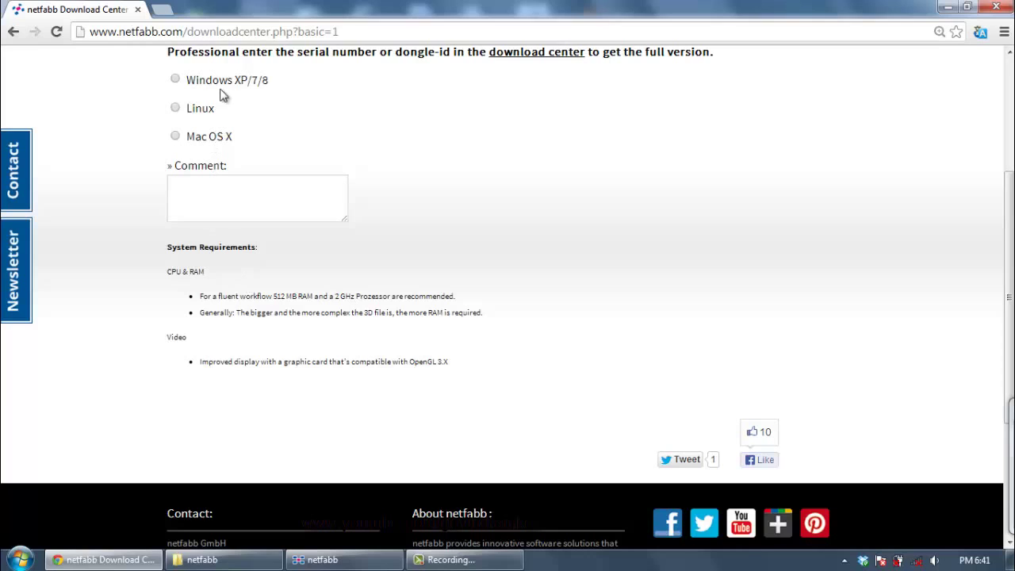
click(175, 81)
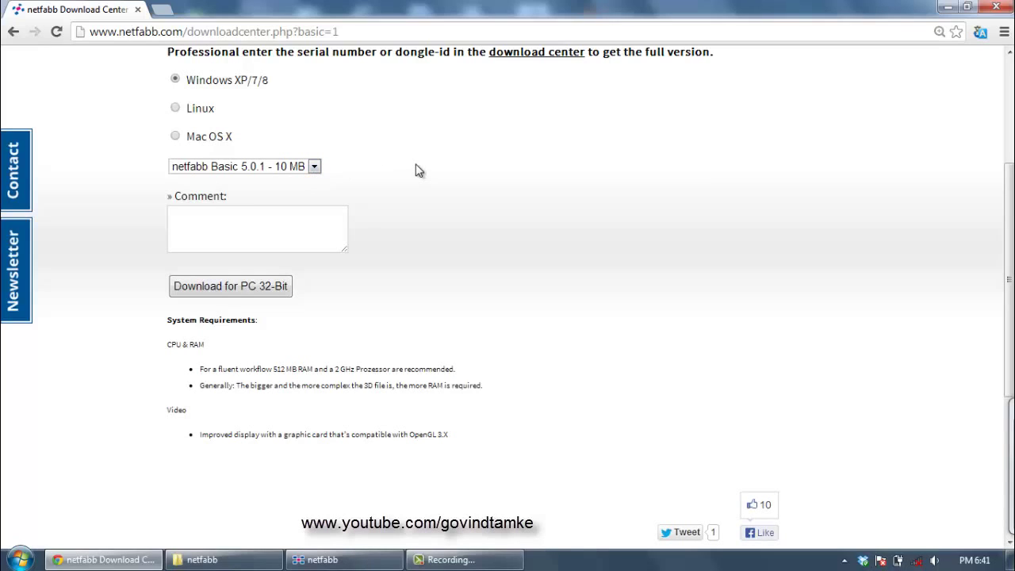
- Switch back to netfabb Basic and examine the file formats supported for opening, without opening a file
click(377, 562)
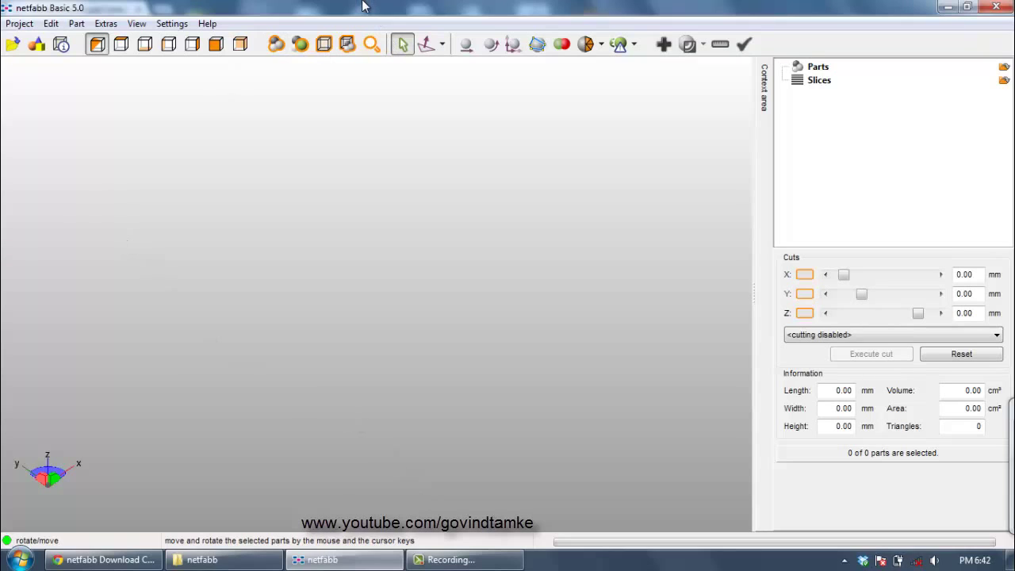
click(19, 23)
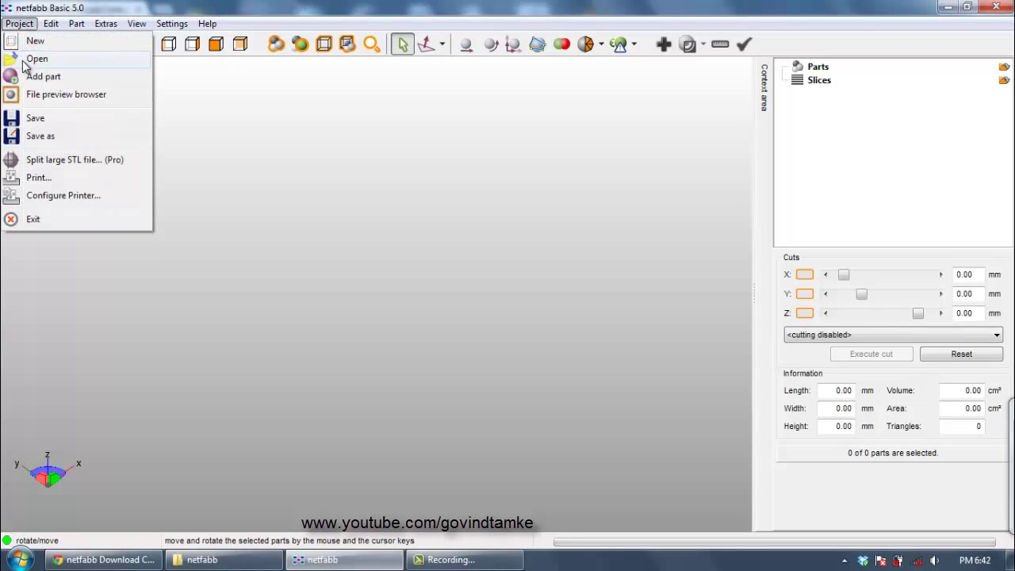
click(32, 60)
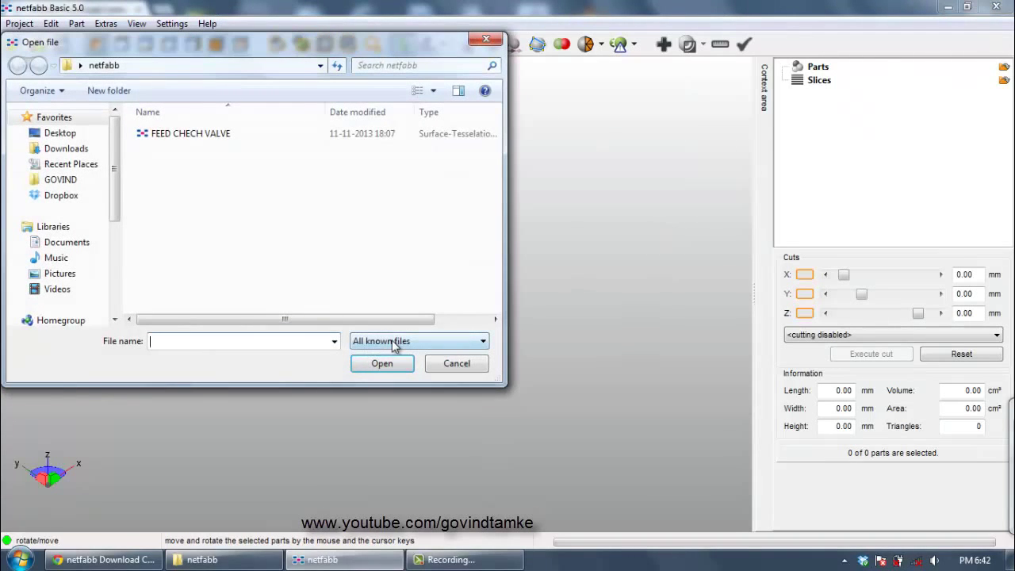
click(408, 340)
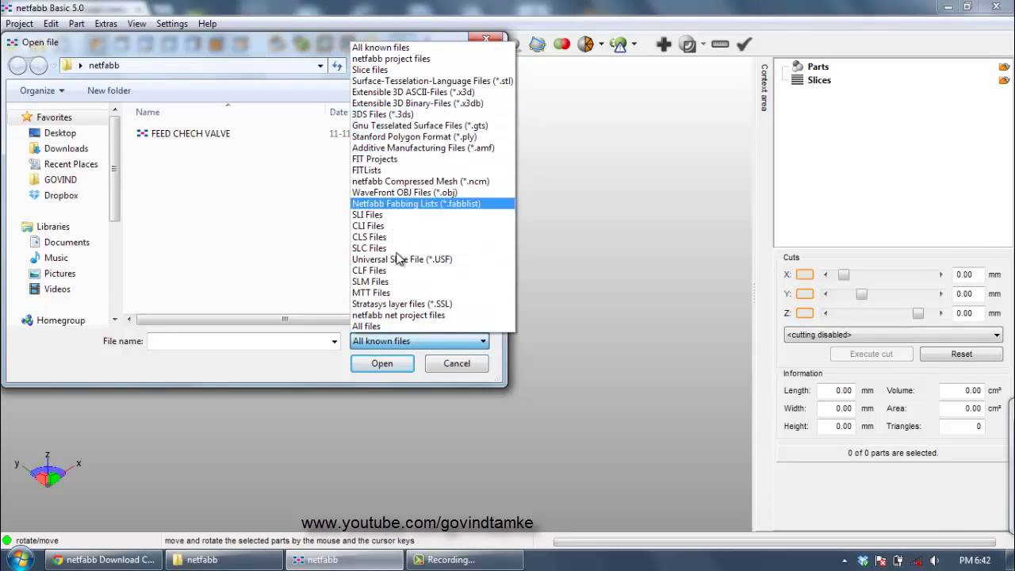
click(269, 268)
click(455, 365)
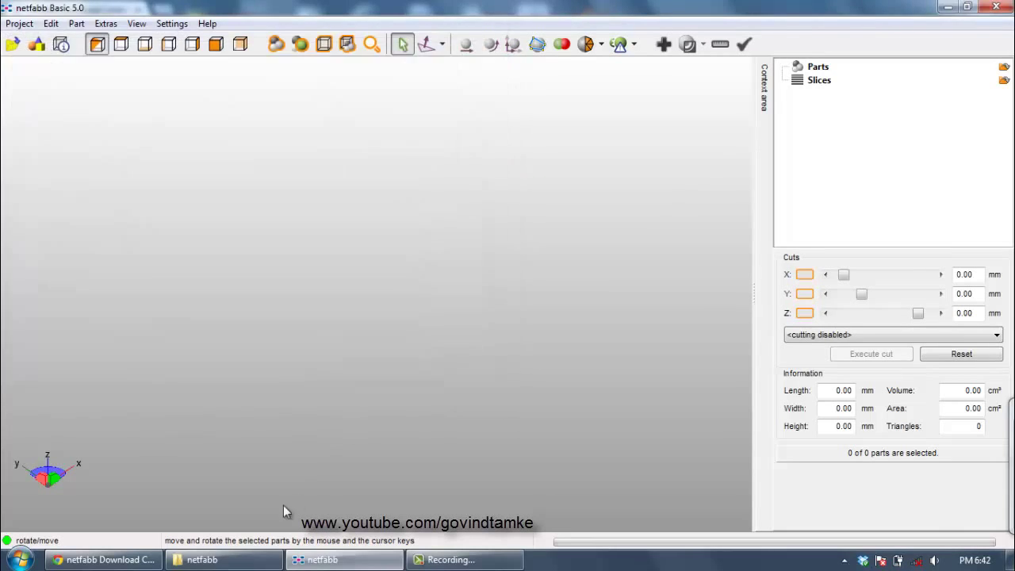
- Load the FEED CHECH VALVE file from the netfabb folder into the netfabb workspace and deselect the part
click(242, 562)
drag(333, 106, 351, 411)
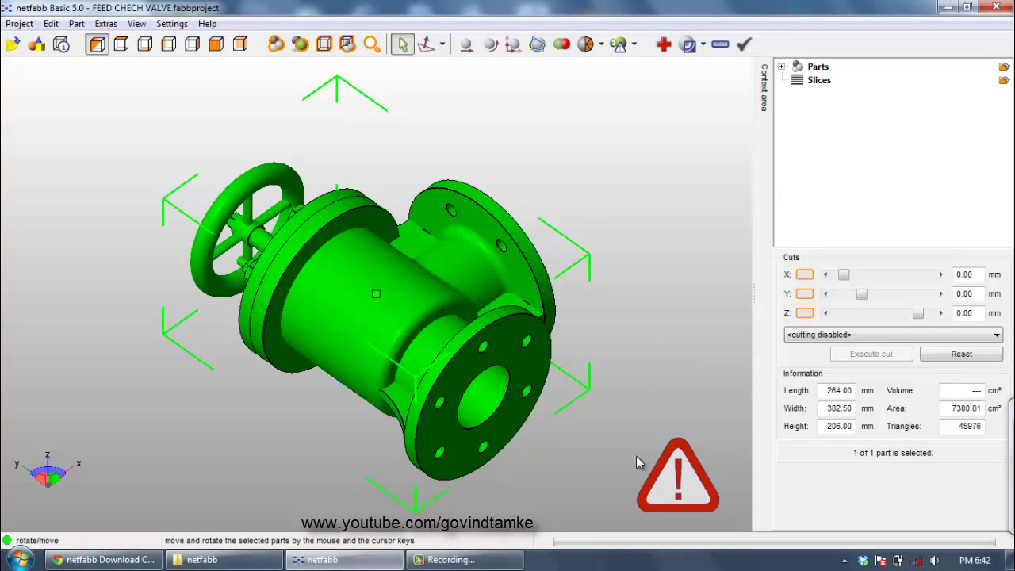
click(699, 410)
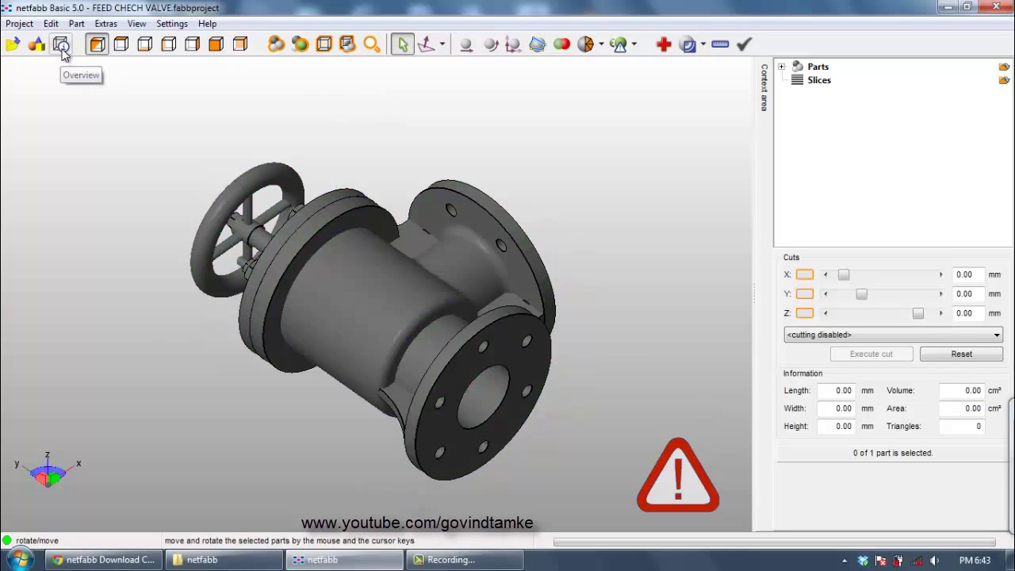
- Examine the valve's mesh status in the platform overview and the selected part's dimensions and volume
click(62, 50)
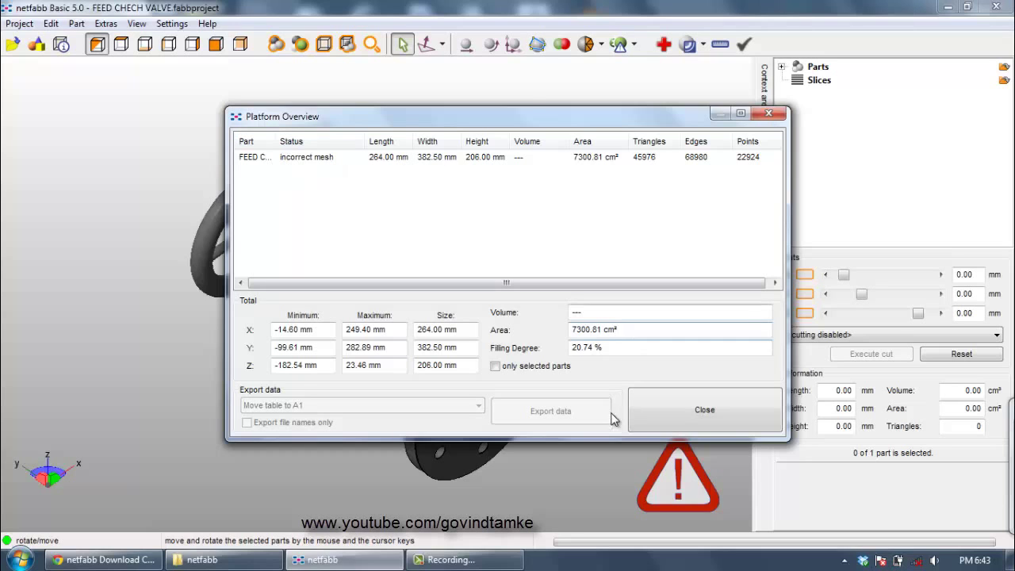
click(658, 407)
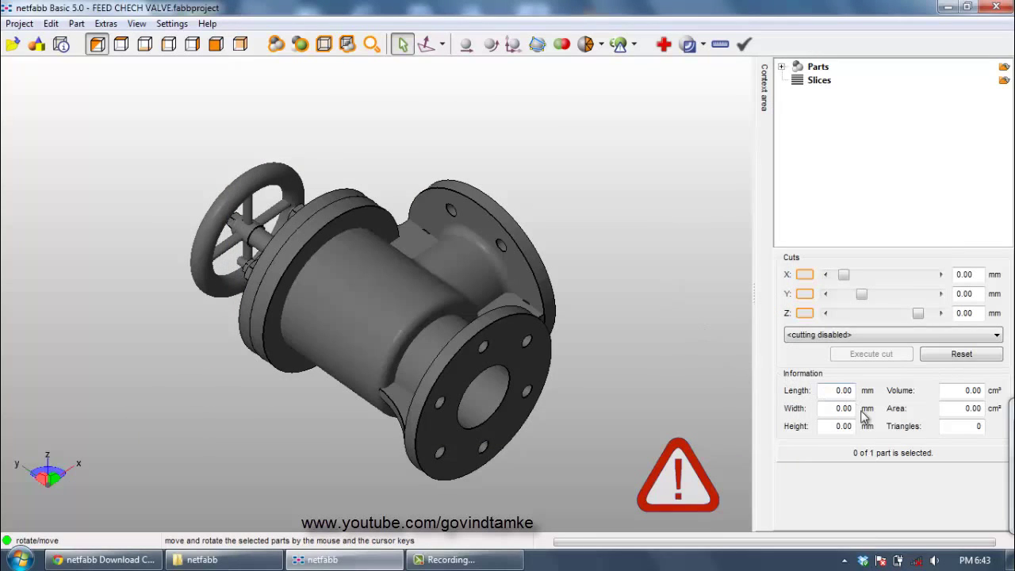
click(468, 344)
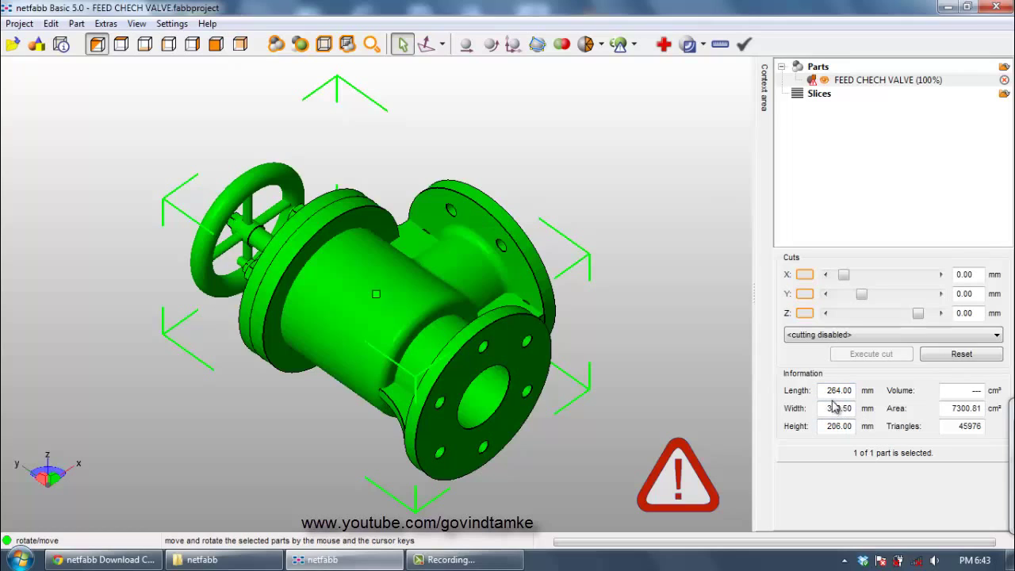
drag(960, 387, 980, 394)
- Run a standard analysis on the valve to examine its holes, boundary edges and surface closure
click(688, 44)
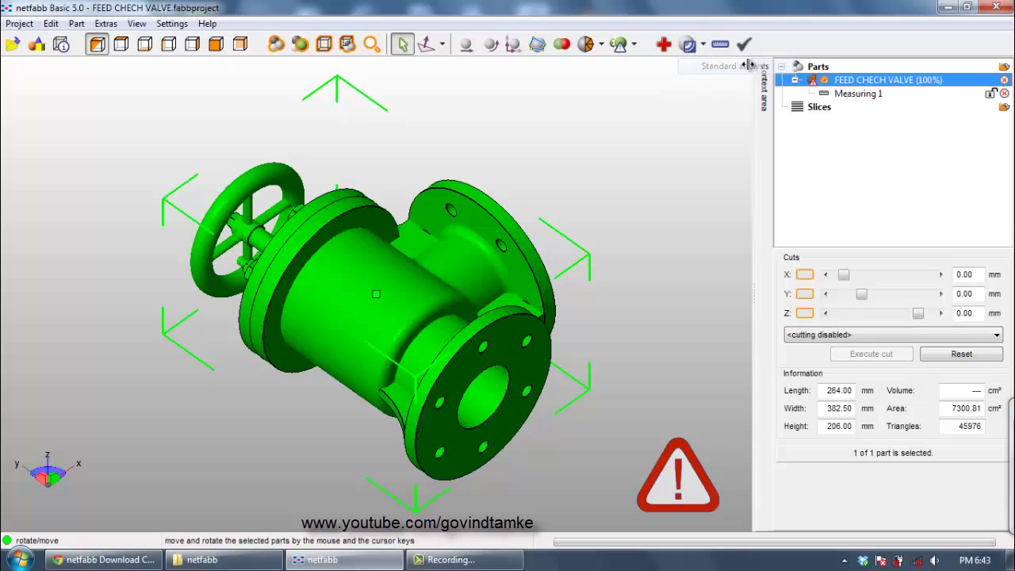
click(758, 68)
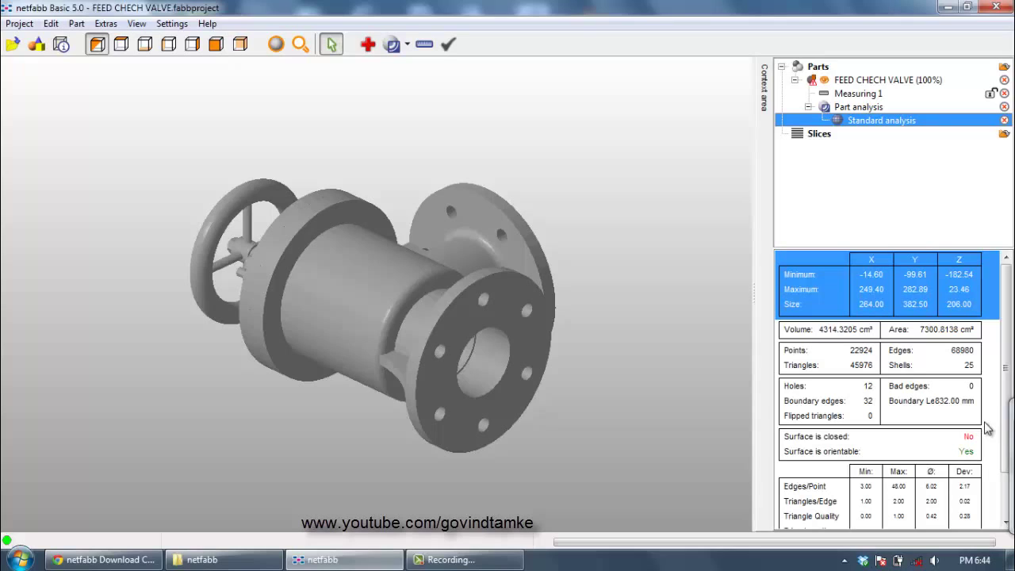
click(677, 194)
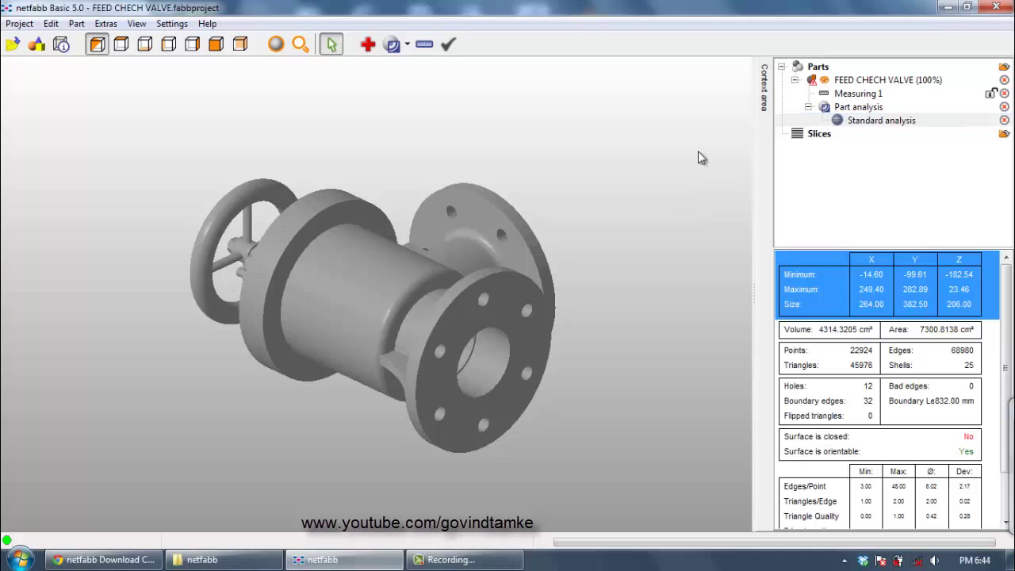
- Start a part repair on the valve and update its mesh statistics, keeping auto-update enabled
click(839, 82)
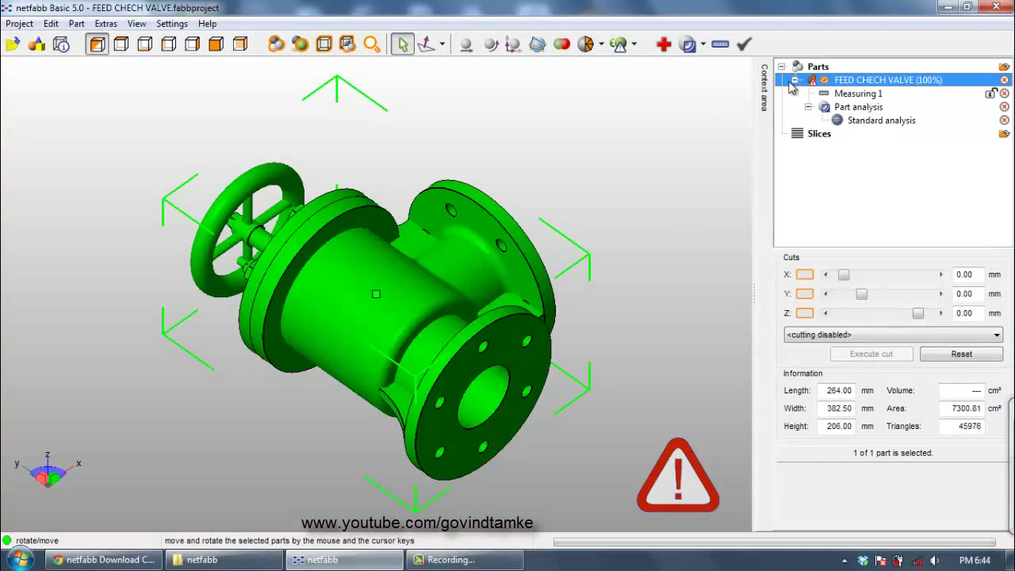
click(530, 119)
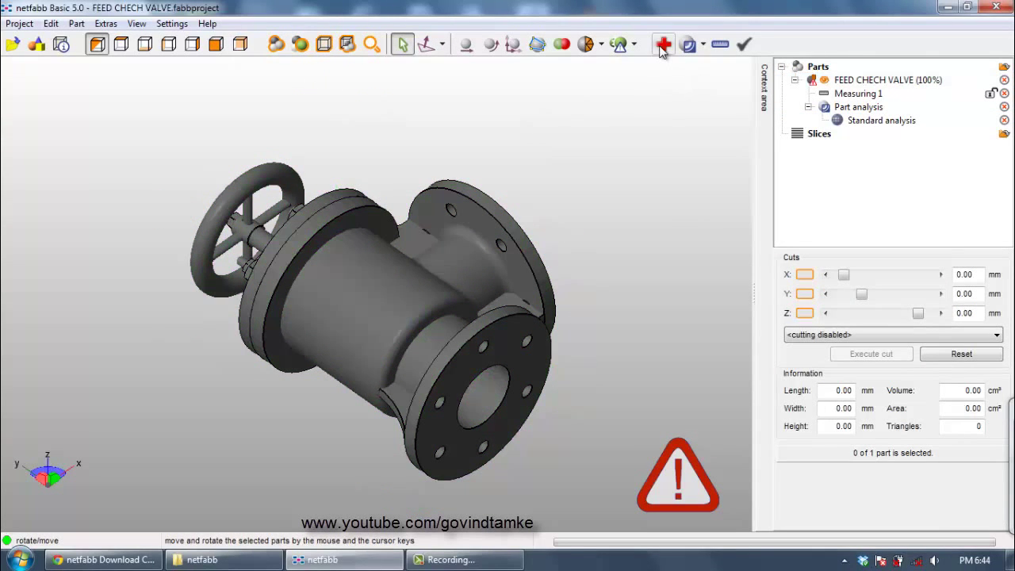
click(664, 46)
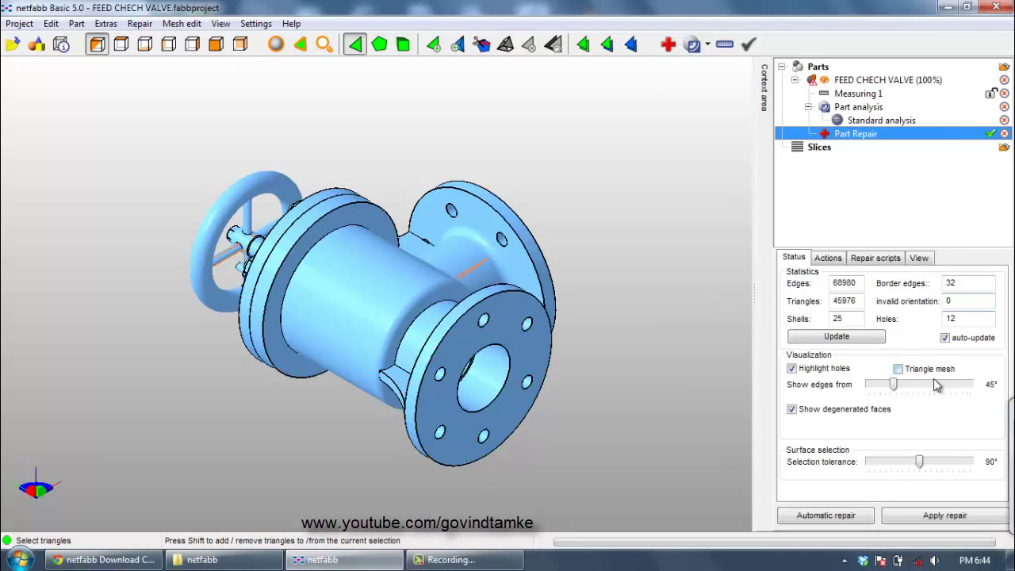
click(944, 338)
click(944, 339)
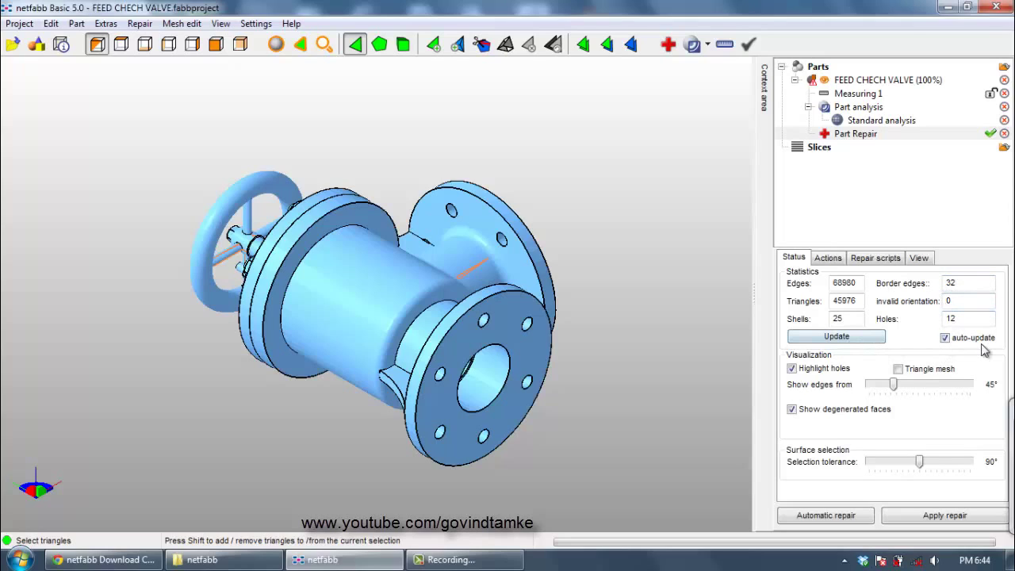
click(812, 343)
- Run the Default repair on the valve automatically, then apply the repair and remove the old part
click(856, 520)
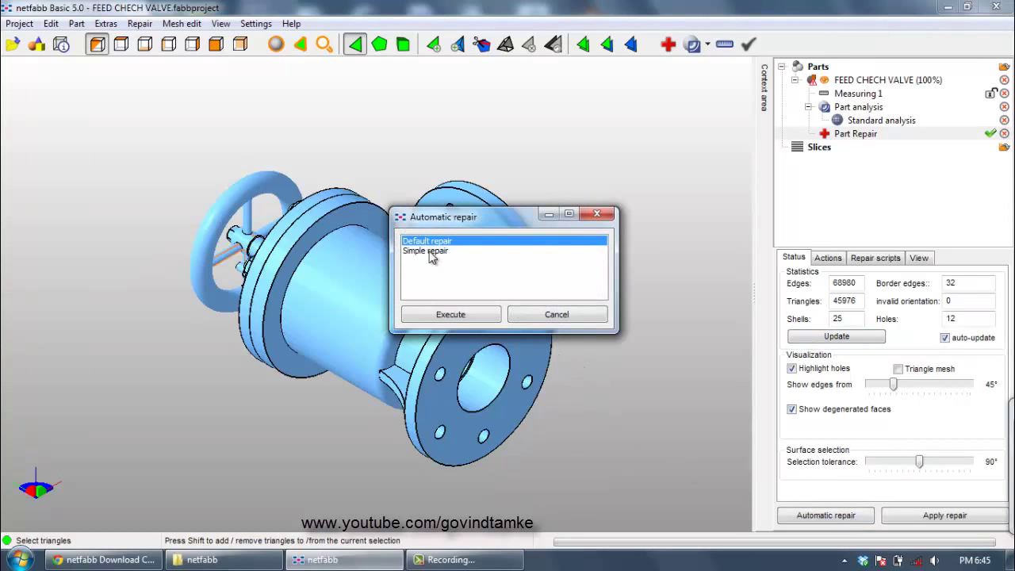
click(474, 317)
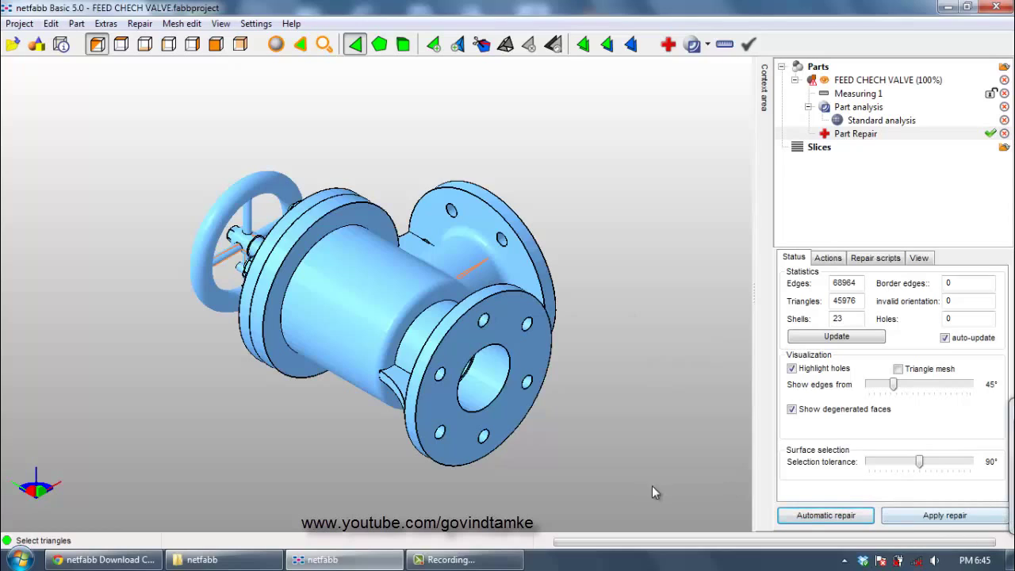
click(956, 517)
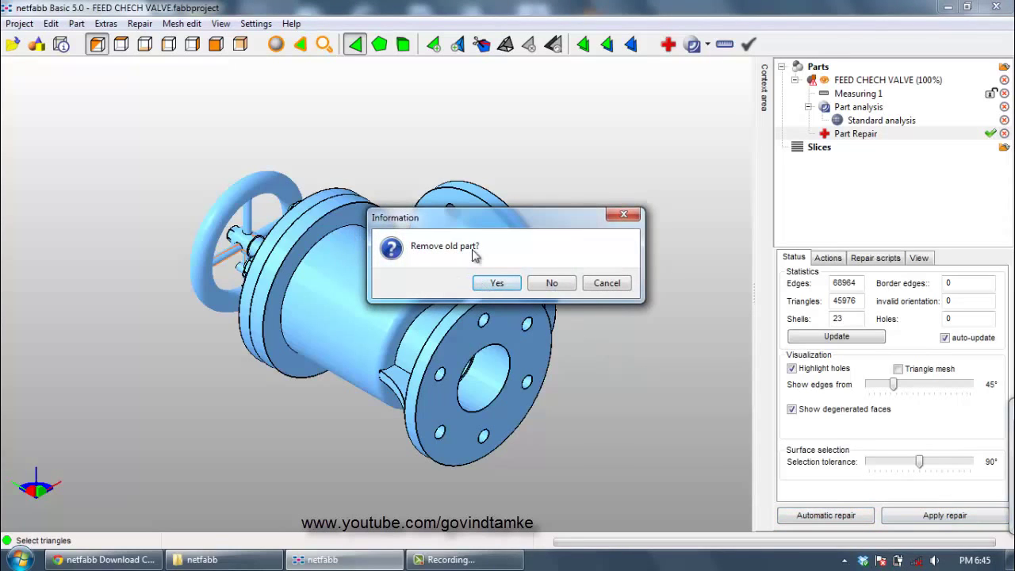
click(498, 284)
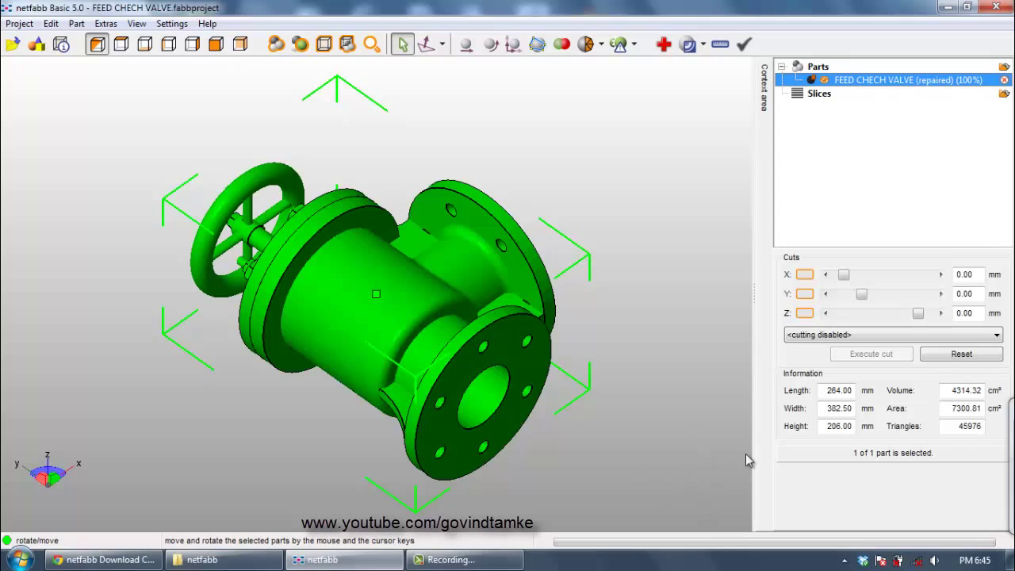
- Examine the repaired valve's volume in the part information and its mesh status in the platform overview
click(961, 390)
drag(983, 391, 949, 393)
double_click(952, 392)
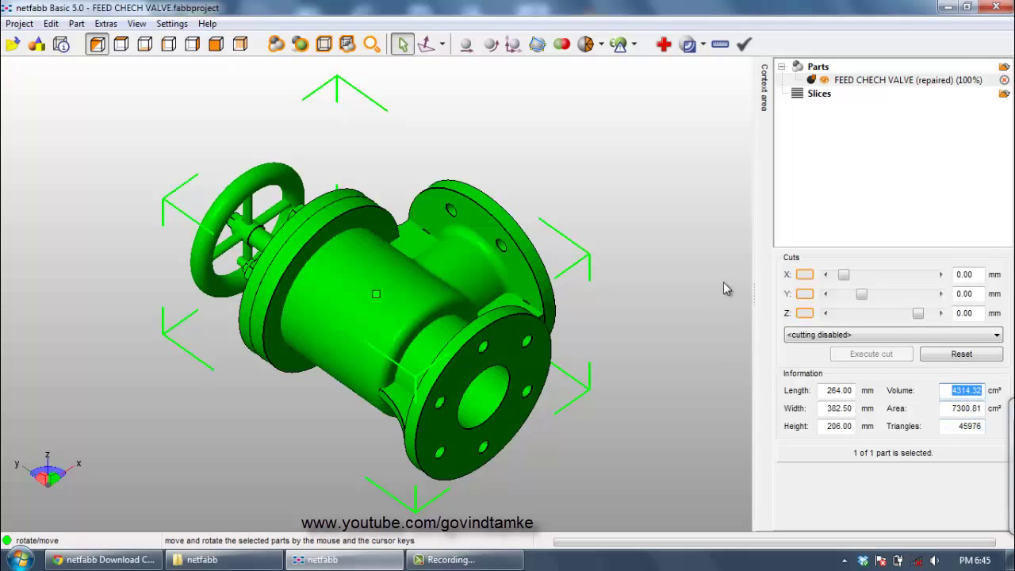
click(594, 196)
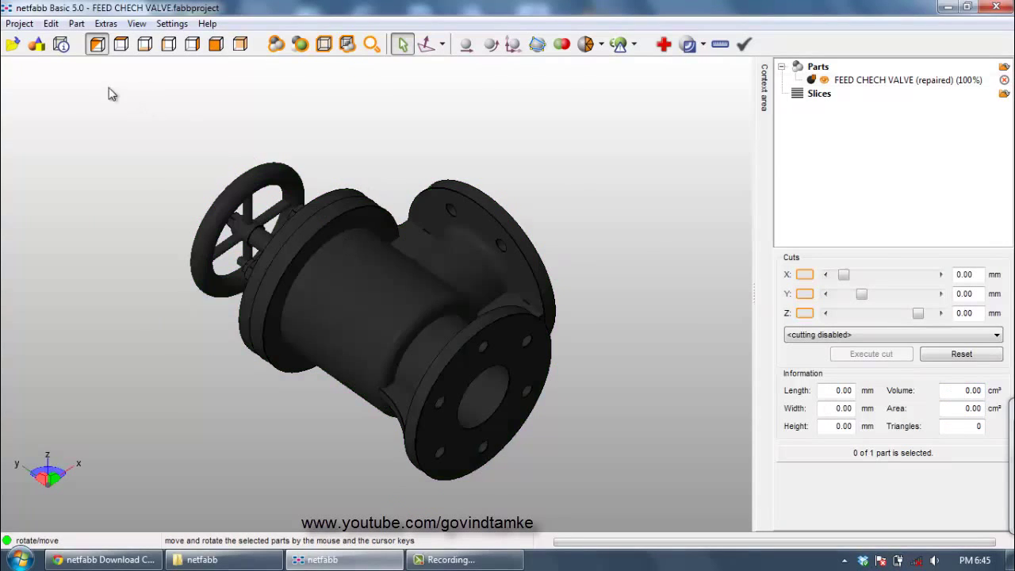
key(ctrl+a)
click(68, 48)
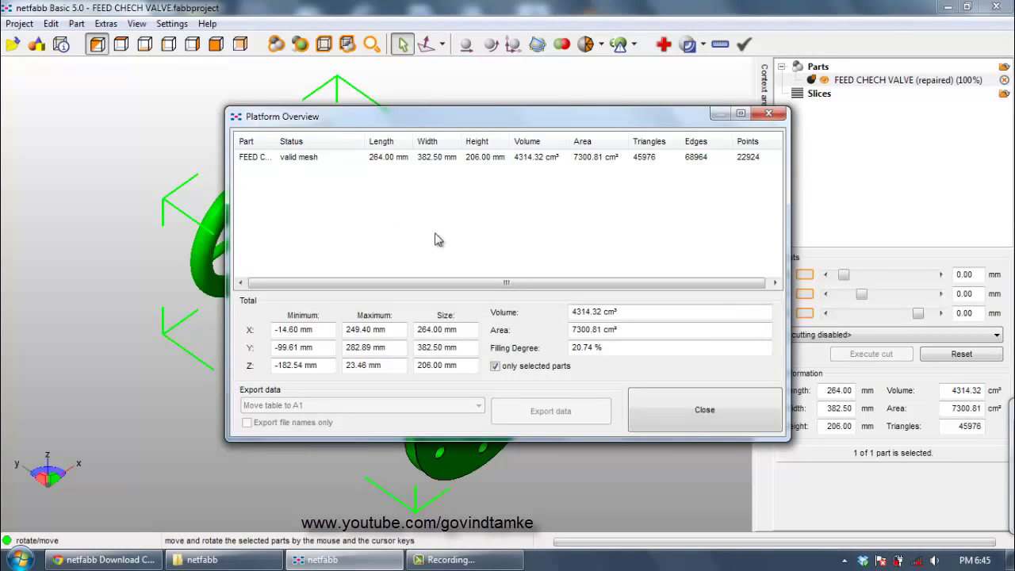
click(712, 428)
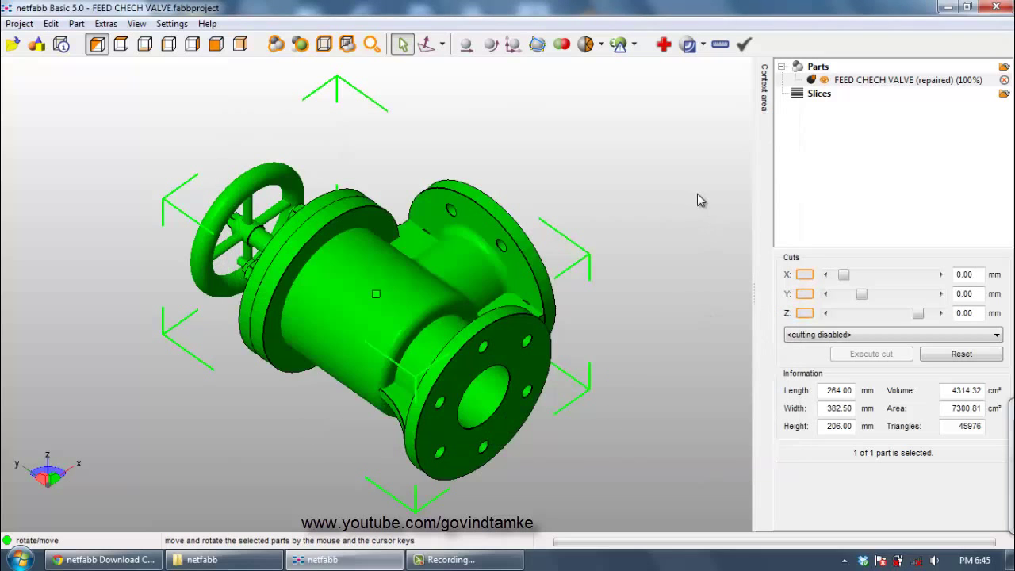
click(686, 169)
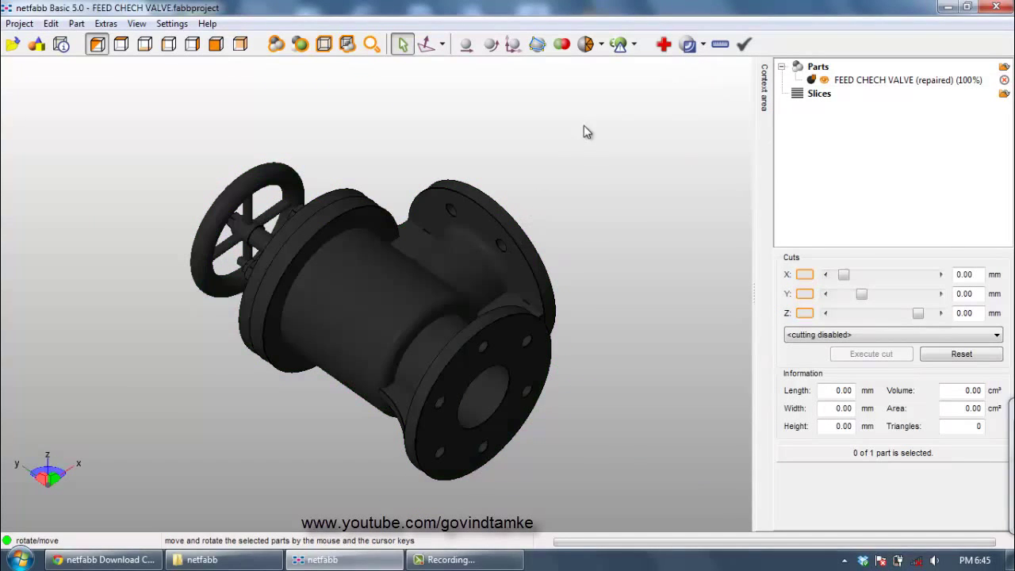
- Run a standard analysis on the repaired valve to check its holes, boundary edges and surface closure
key(ctrl+a)
click(702, 47)
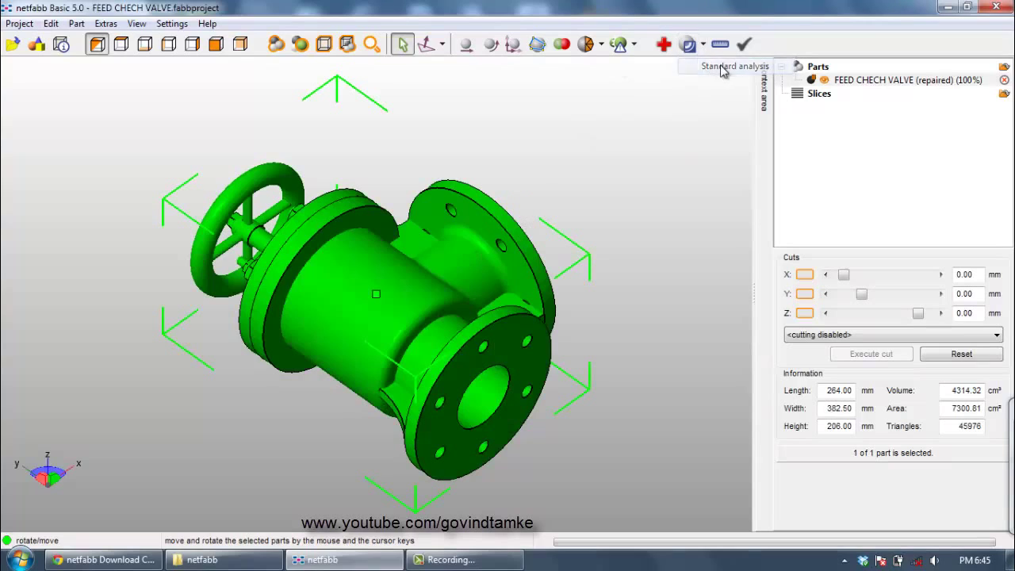
click(710, 67)
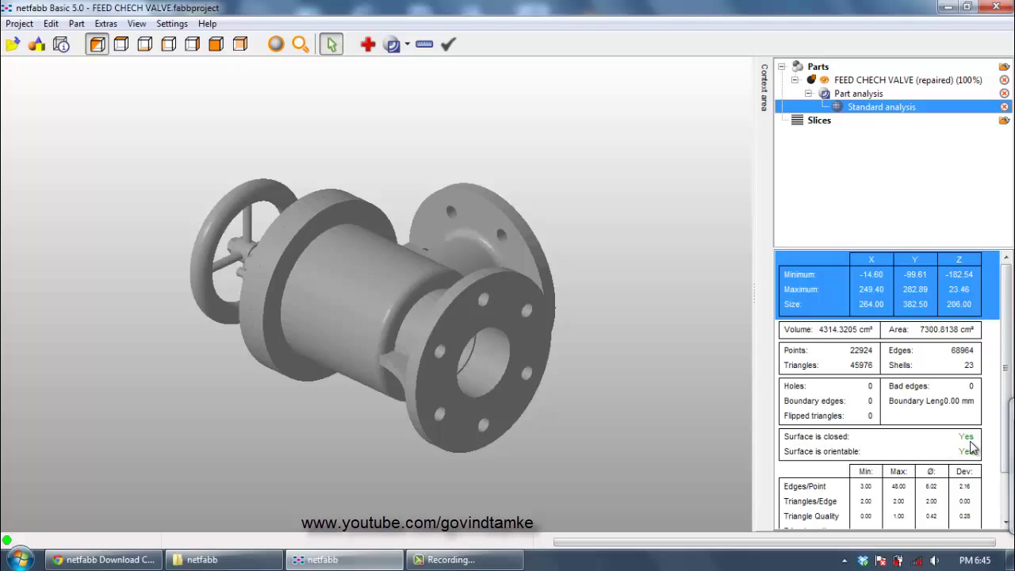
click(615, 220)
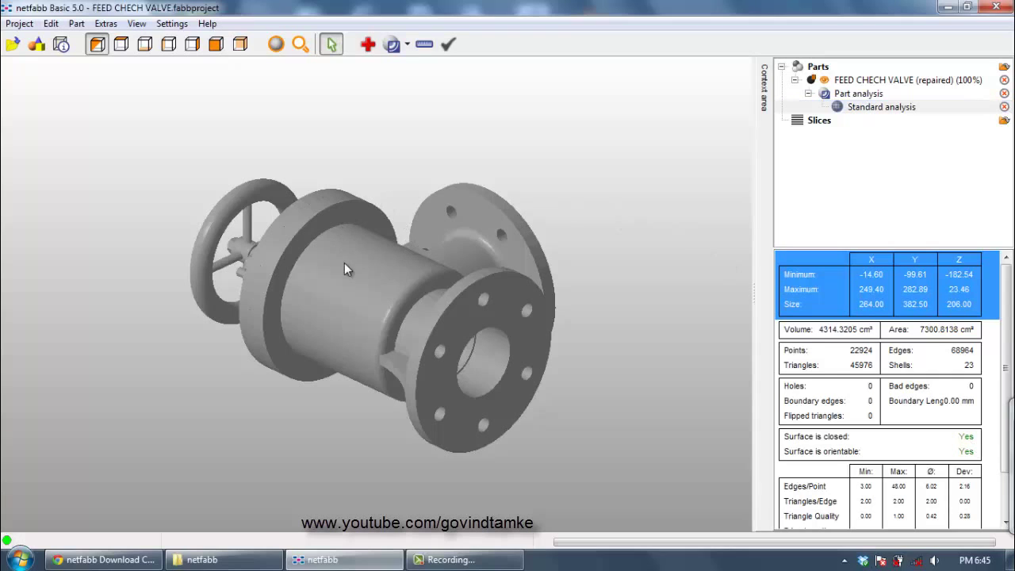
- Export the repaired valve as an STL file named FEED CHECH VALVE (repaired) into the netfabb folder, repairing the export errors before exporting
click(892, 80)
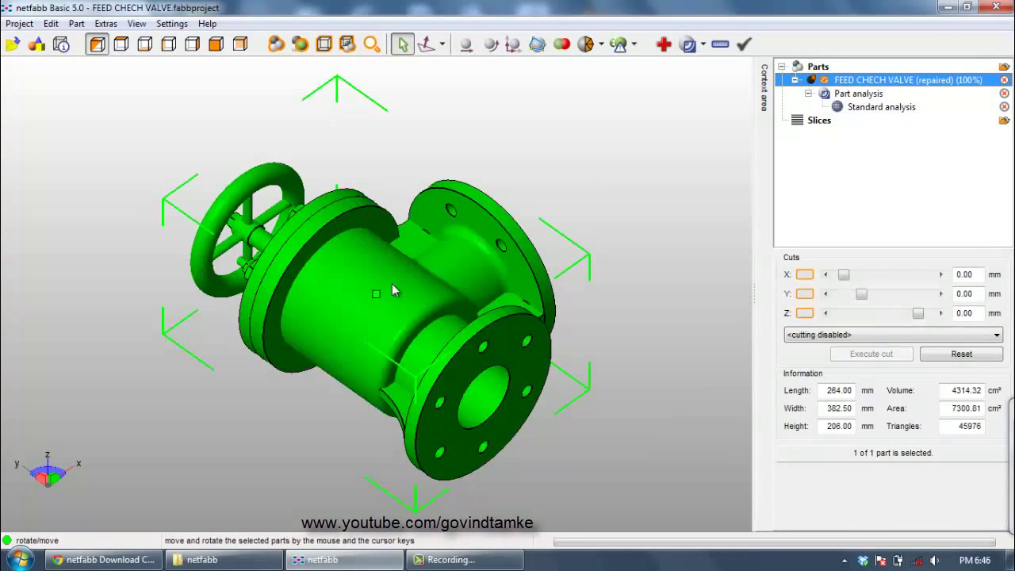
click(76, 24)
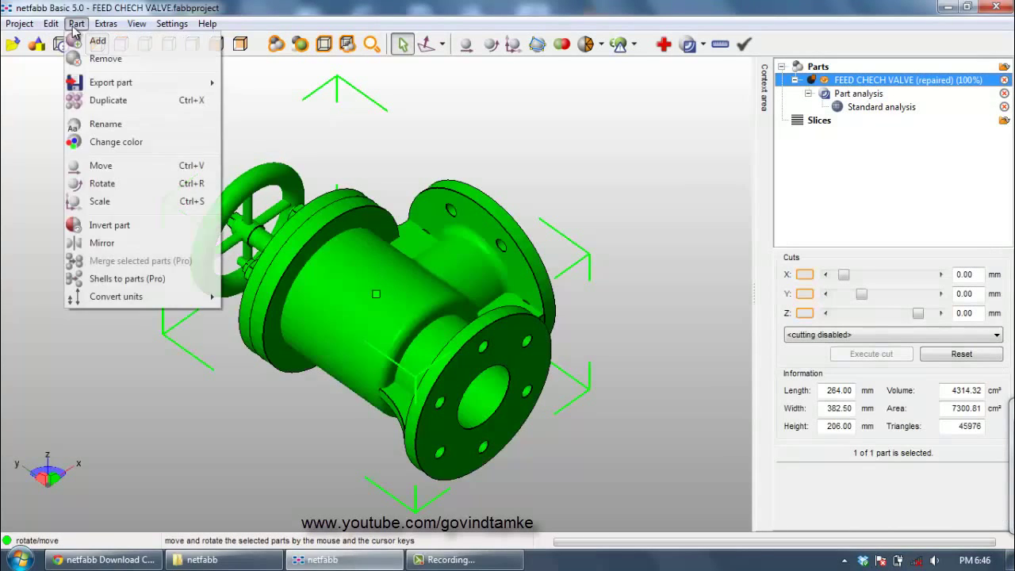
mouse_move(133, 84)
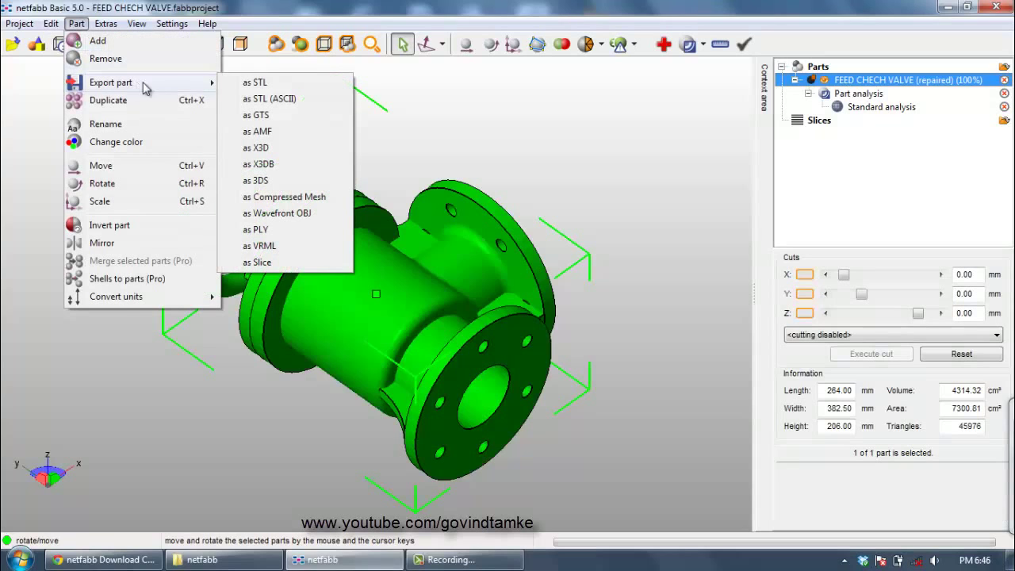
click(278, 84)
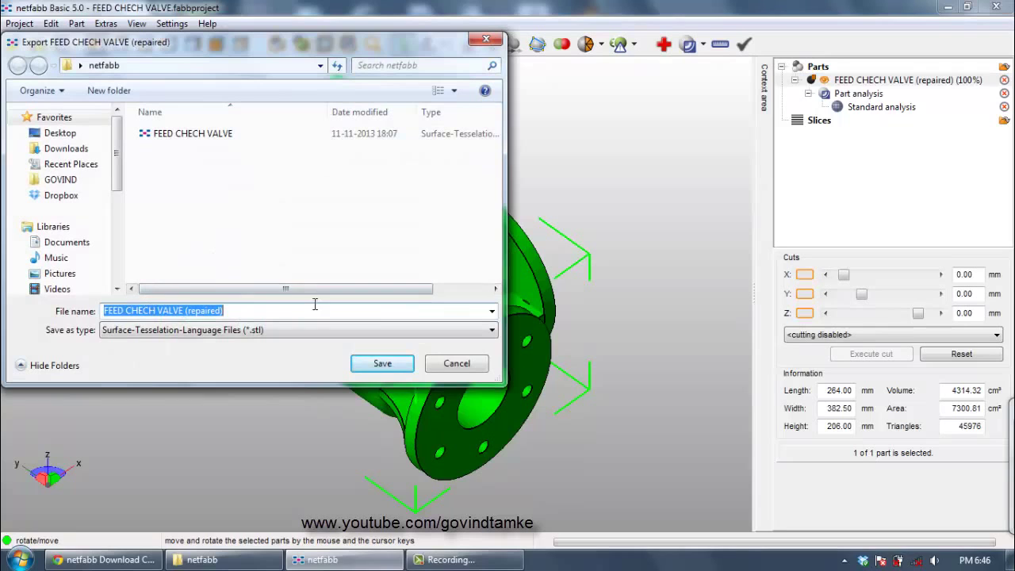
click(401, 367)
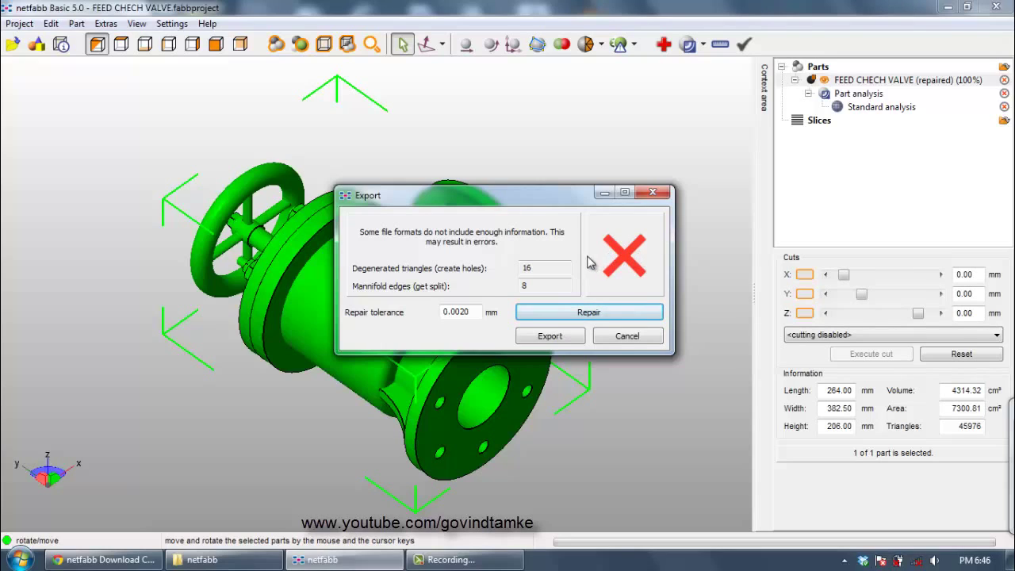
click(600, 316)
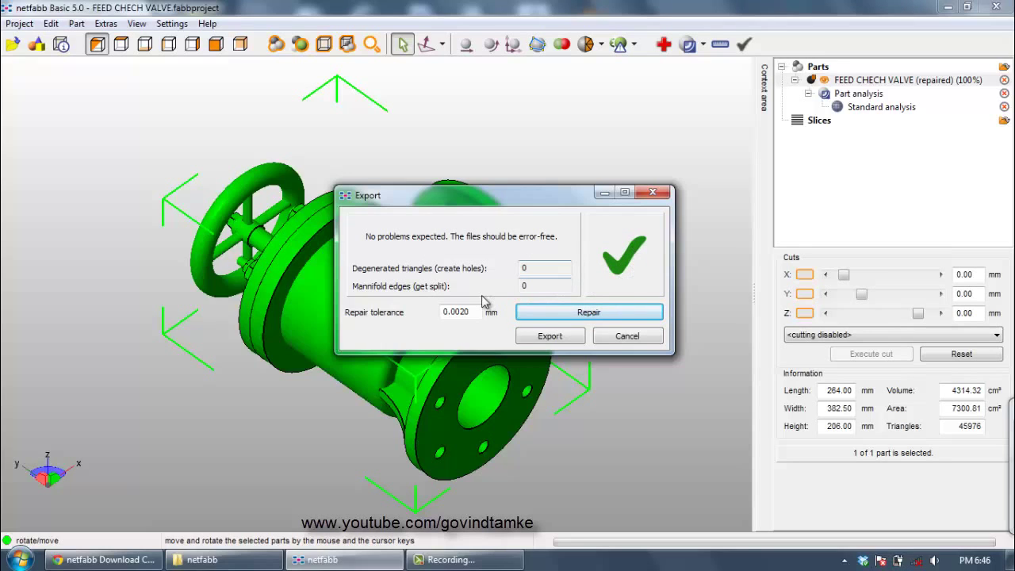
click(550, 336)
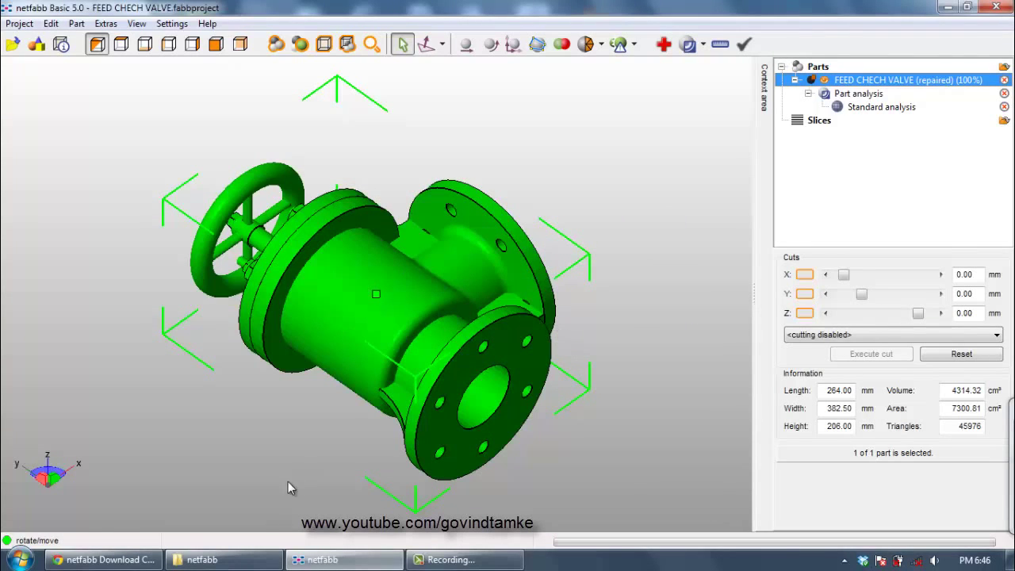
- Check the exported FEED CHECH VALVE (repaired) file in the netfabb folder in Windows Explorer and return to netfabb Basic
click(258, 558)
click(308, 202)
click(317, 96)
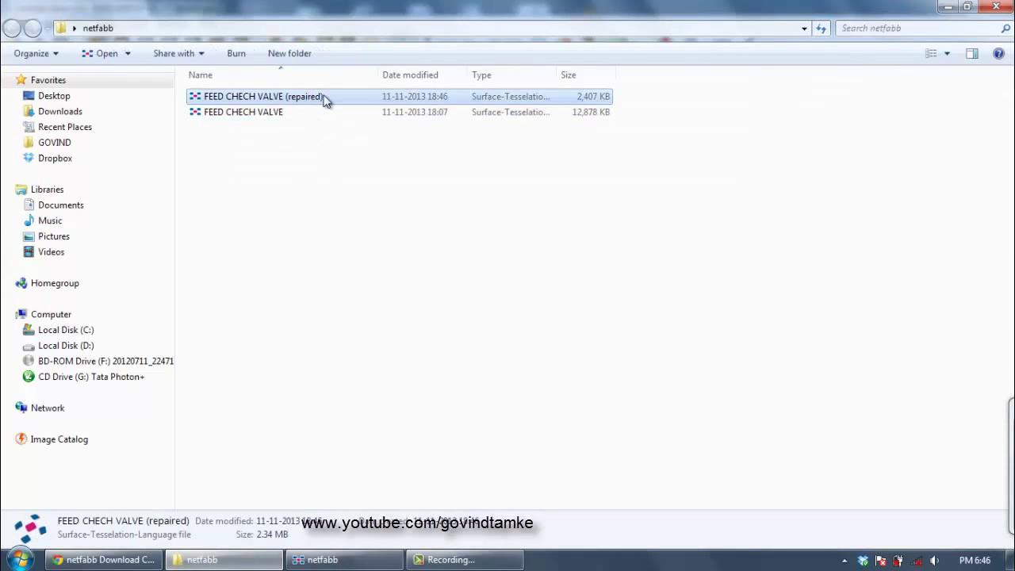
click(382, 560)
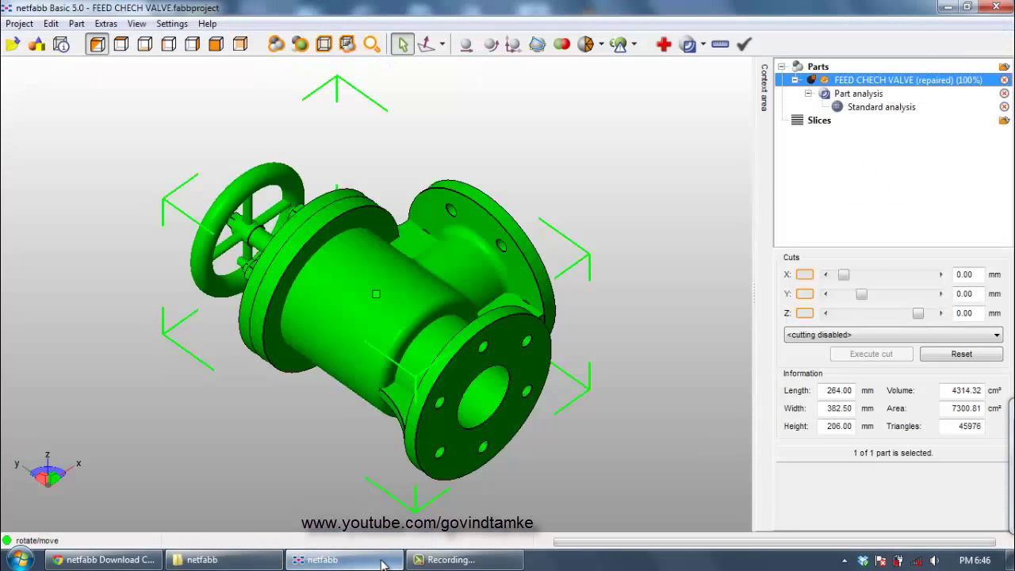